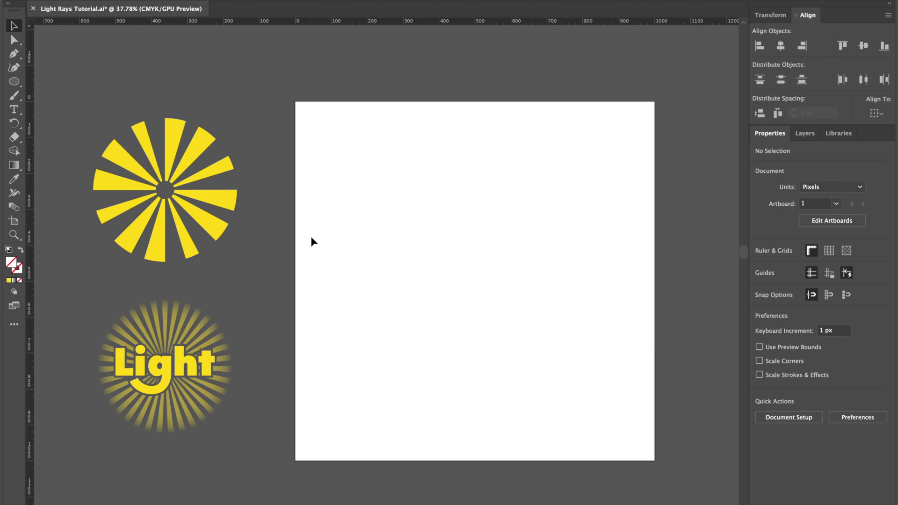
Draw an unfilled circle about 330 px wide near the middle of the artboard with the Ellipse tool
{"action": "left_click", "coordinate": [15, 81]}
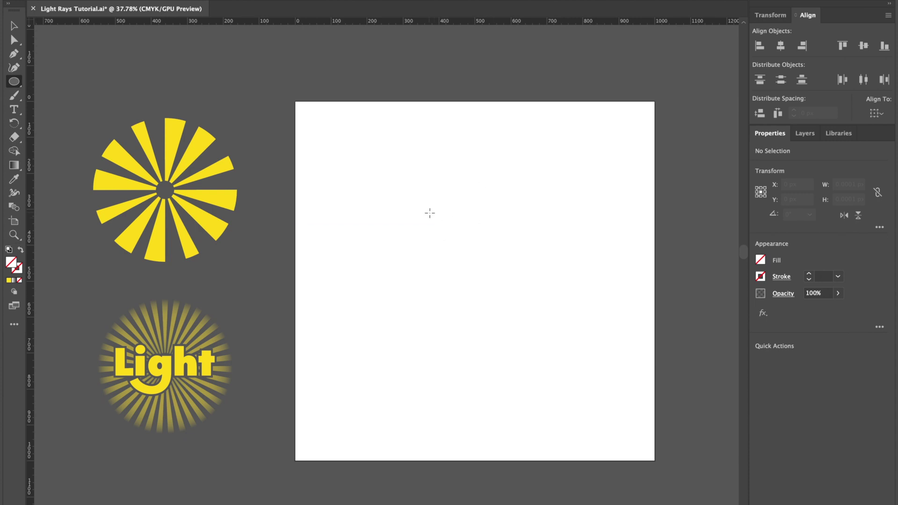
{"action": "left_click_drag", "start_coordinate": [431, 215], "coordinate": [468, 285]}
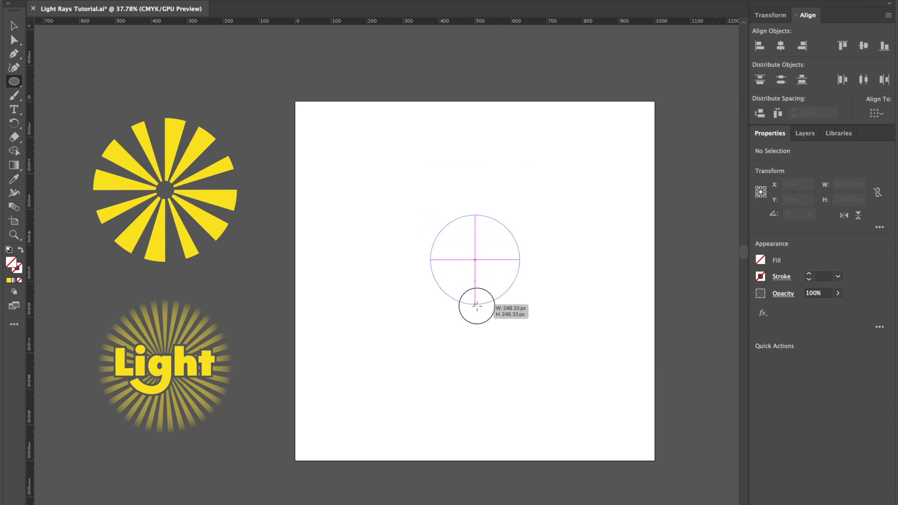
{"action": "left_click_drag", "start_coordinate": [468, 284], "coordinate": [490, 333]}
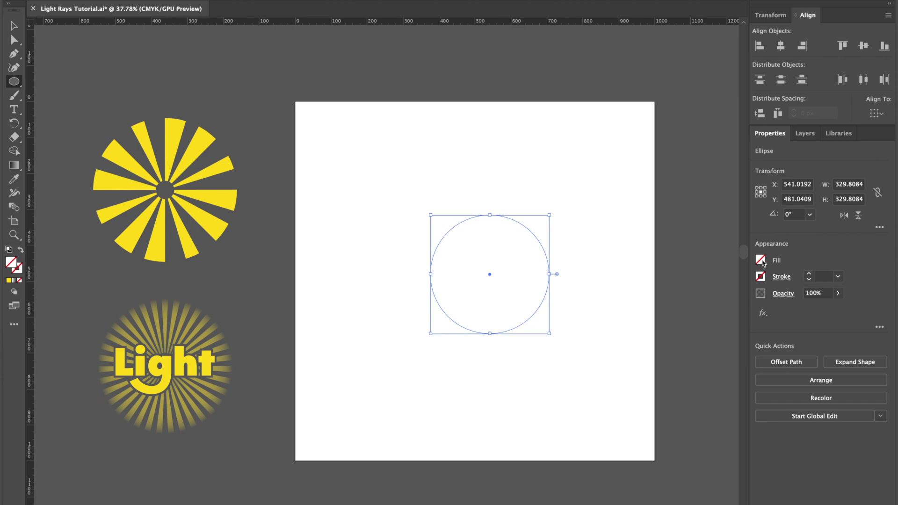
Give the circle a yellow stroke and bring up its stroke options
{"action": "left_click", "coordinate": [761, 277]}
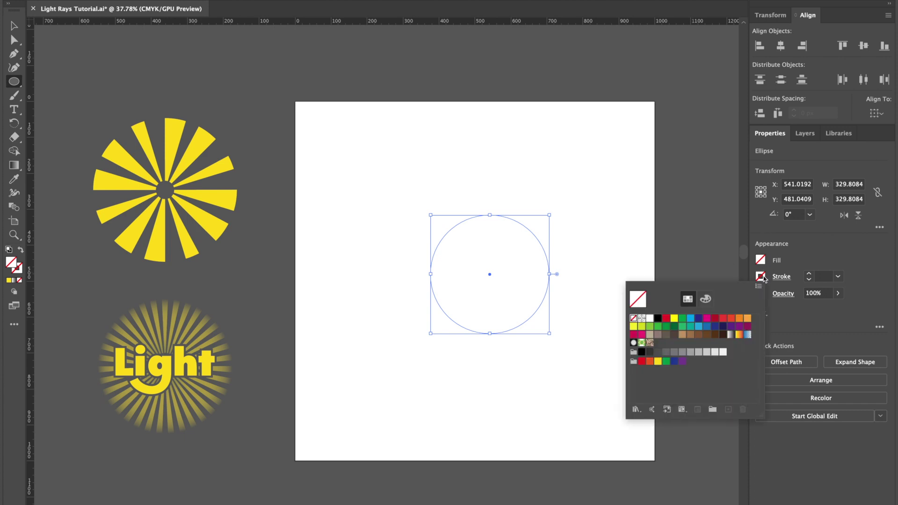
{"action": "left_click", "coordinate": [674, 319]}
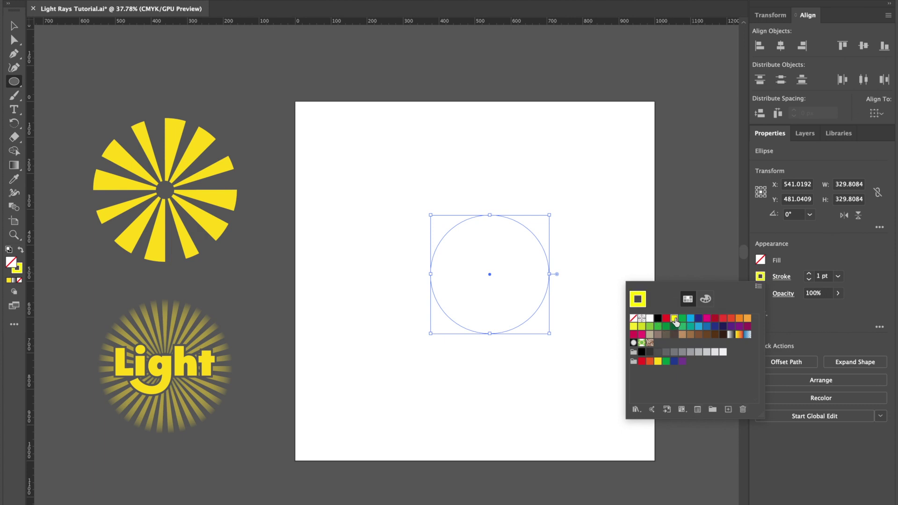
{"action": "left_click", "coordinate": [780, 280]}
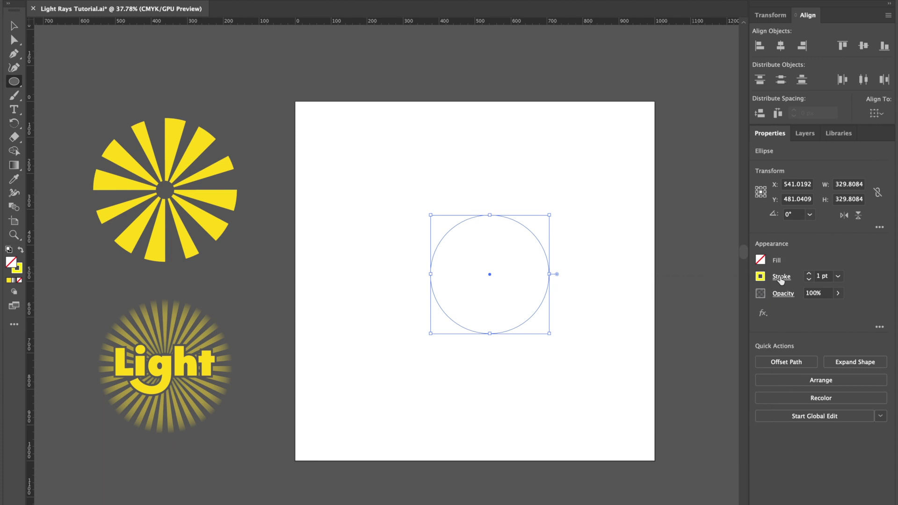
{"action": "left_click", "coordinate": [780, 278]}
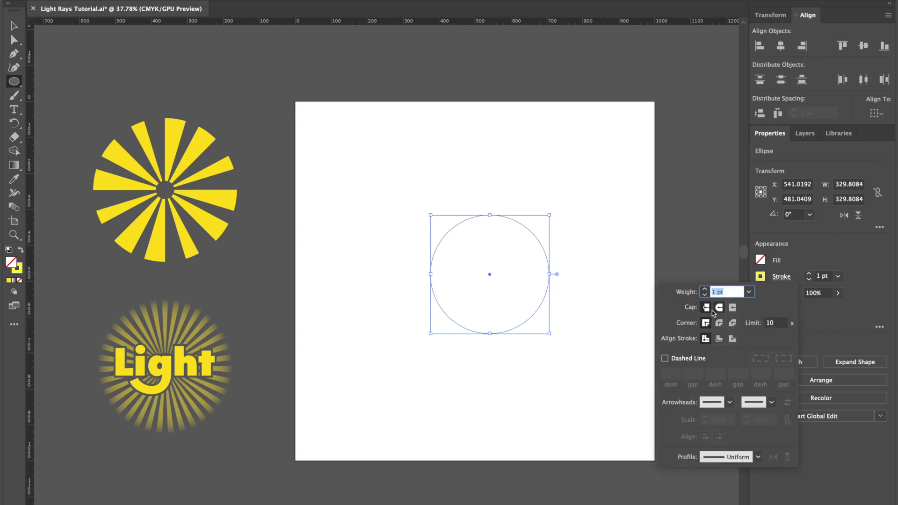
Make the circle's stroke a dashed line with a 10 pt dash and 0 pt gaps
{"action": "left_click", "coordinate": [665, 359]}
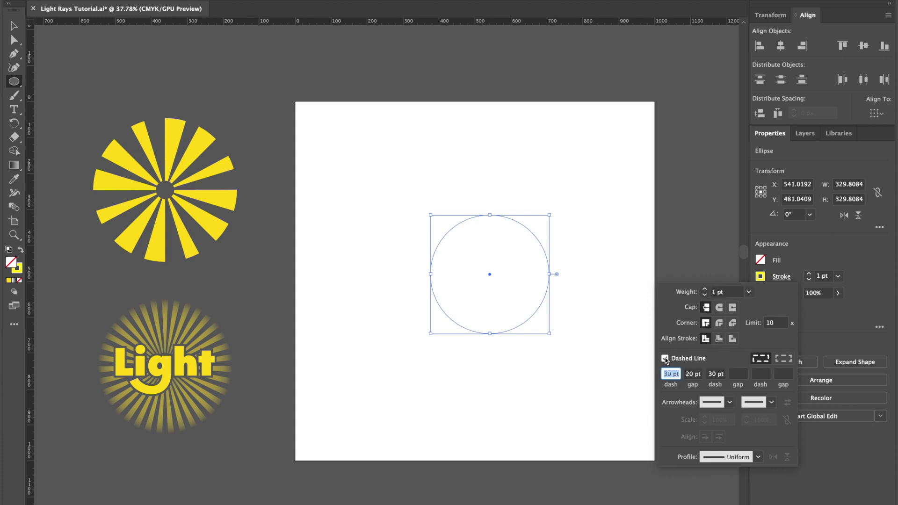
{"action": "left_click", "coordinate": [689, 374]}
{"action": "type", "text": "0"}
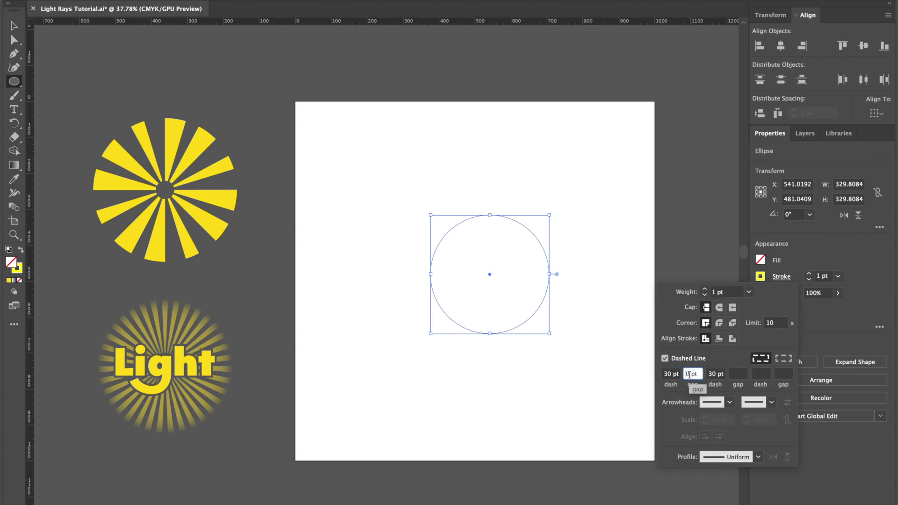
{"action": "left_click", "coordinate": [713, 374]}
{"action": "type", "text": "0"}
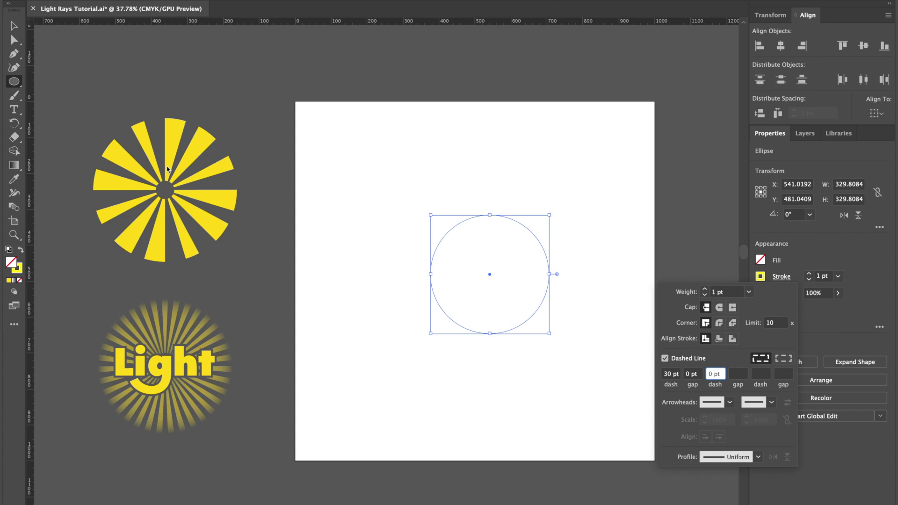
{"action": "left_click", "coordinate": [668, 374]}
{"action": "key", "text": "BackSpace"}
{"action": "type", "text": "1"}
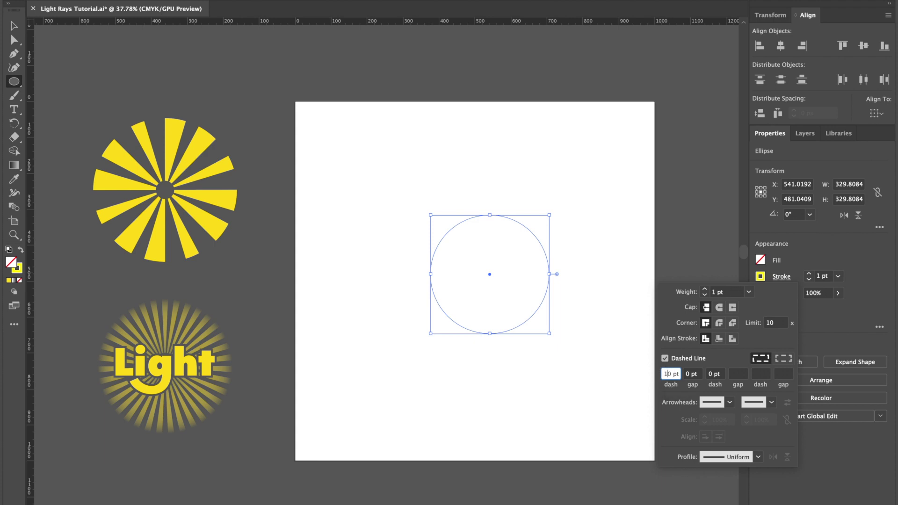
{"action": "left_click", "coordinate": [705, 289]}
Raise the stroke weight to about 290 pt and enter the 20/10/50/10/20/10 pt dash pattern
{"action": "left_click_drag", "start_coordinate": [704, 290], "coordinate": [705, 290]}
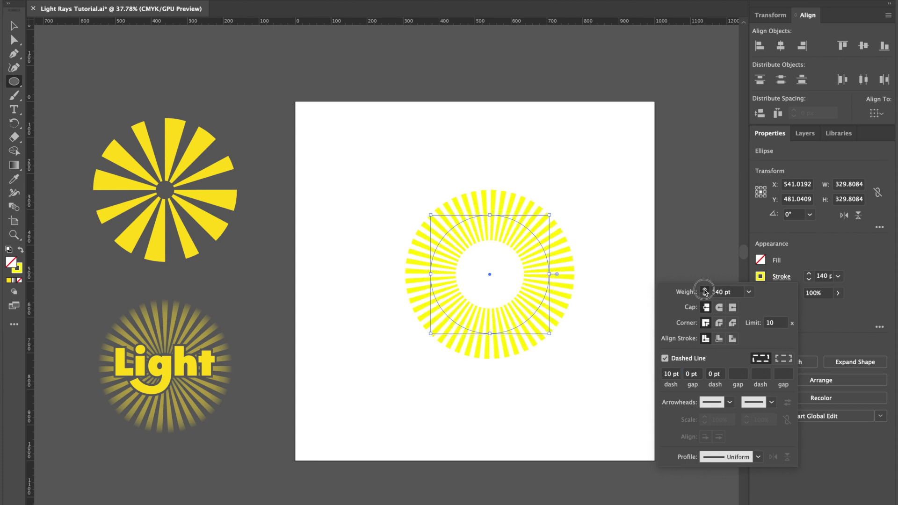
{"action": "left_click", "coordinate": [705, 289]}
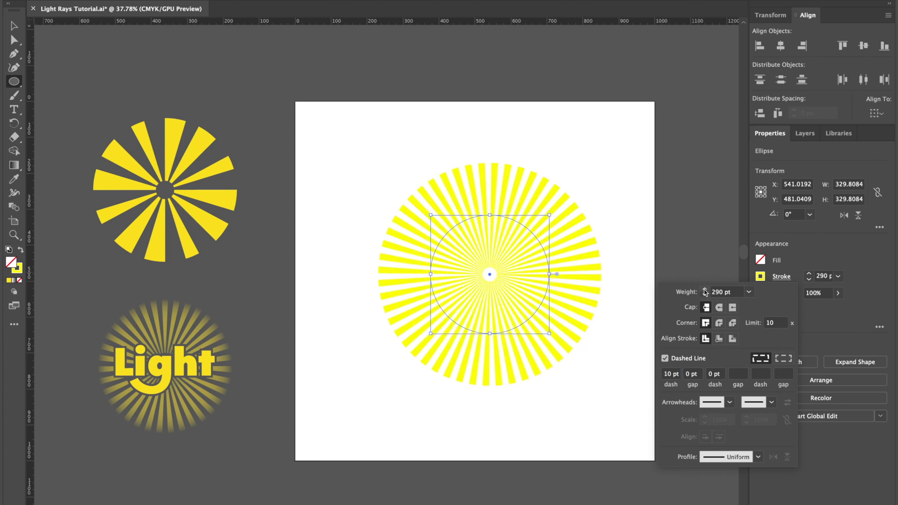
{"action": "left_click", "coordinate": [668, 373]}
{"action": "type", "text": "2"}
{"action": "left_click", "coordinate": [688, 374]}
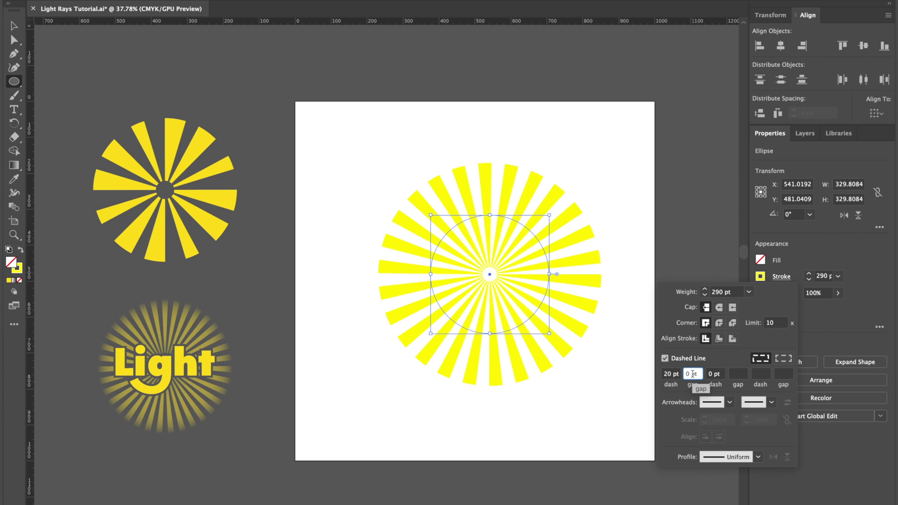
{"action": "type", "text": "10"}
{"action": "left_click", "coordinate": [709, 374]}
{"action": "type", "text": "50"}
{"action": "left_click", "coordinate": [733, 374]}
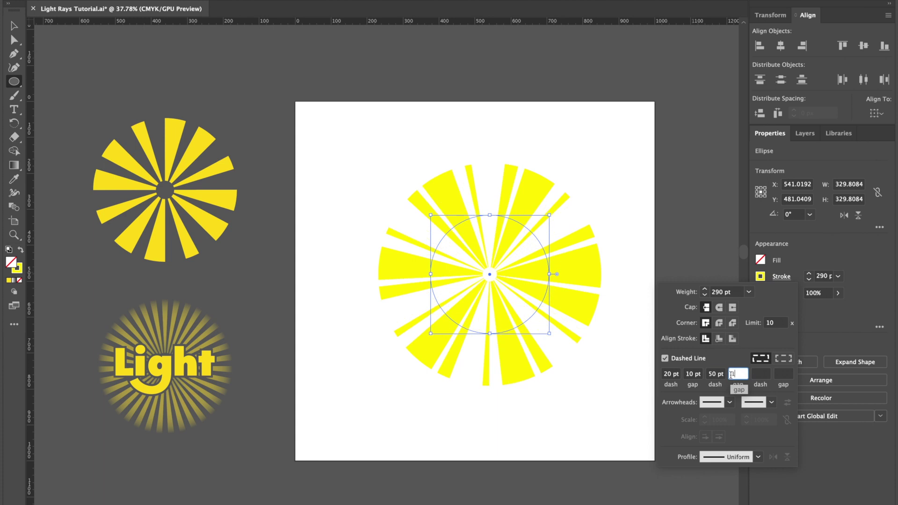
{"action": "type", "text": "10"}
{"action": "left_click", "coordinate": [761, 373]}
{"action": "type", "text": "0"}
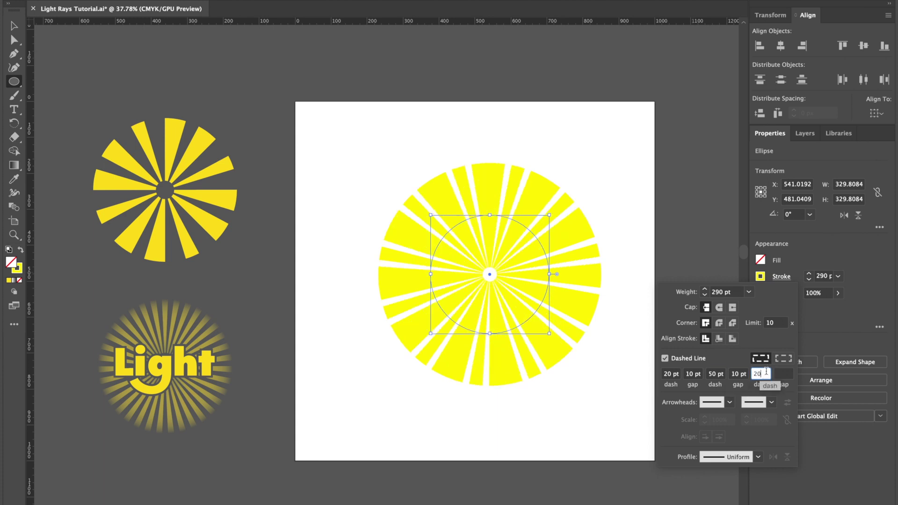
{"action": "key", "text": "Tab"}
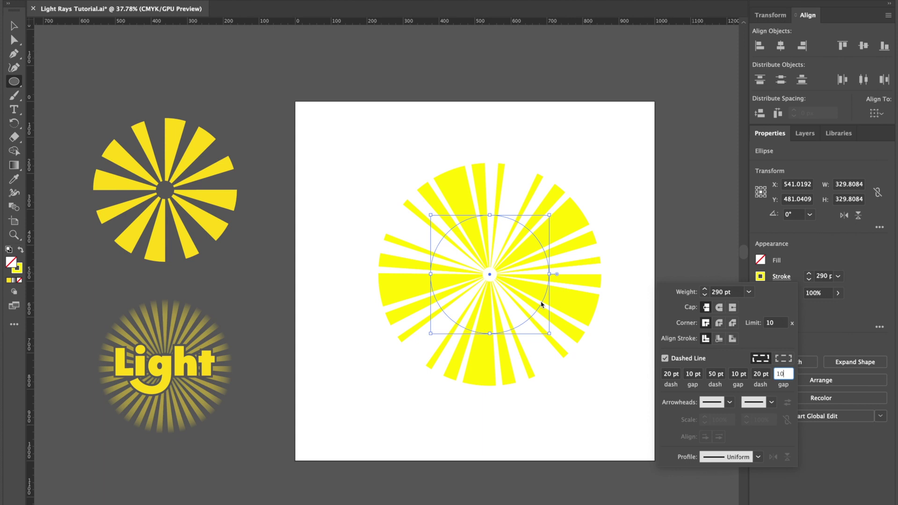
{"action": "type", "text": "10"}
Nudge the stroke weight up to about 301 pt and close the stroke settings
{"action": "double_click", "coordinate": [704, 288]}
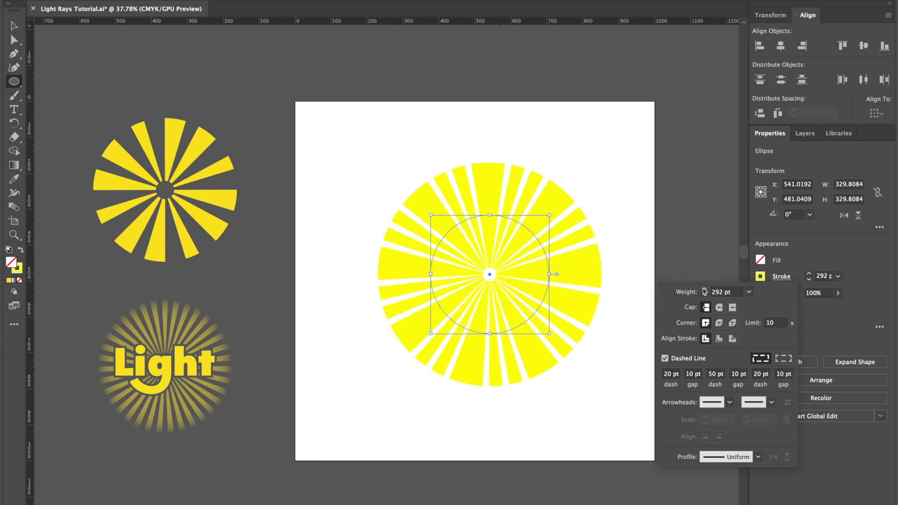
{"action": "double_click", "coordinate": [704, 288]}
{"action": "triple_click", "coordinate": [704, 288]}
{"action": "double_click", "coordinate": [704, 288]}
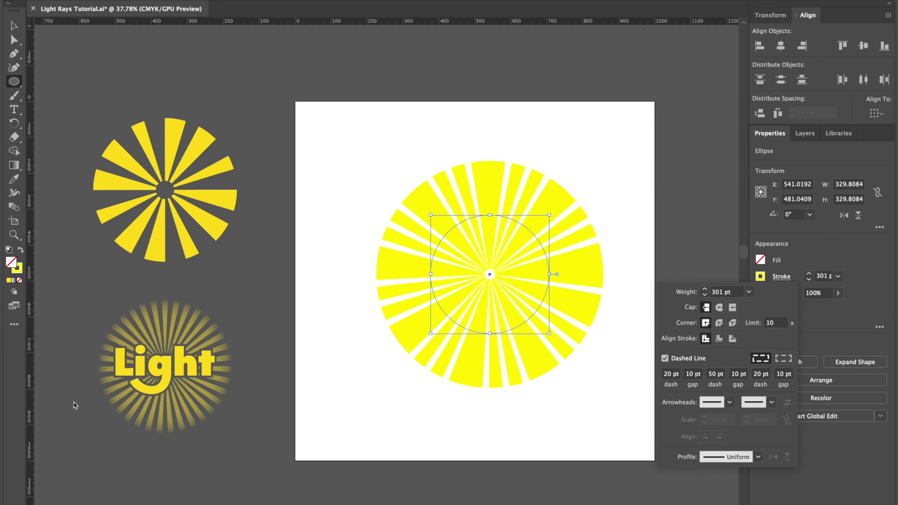
{"action": "left_click", "coordinate": [582, 417]}
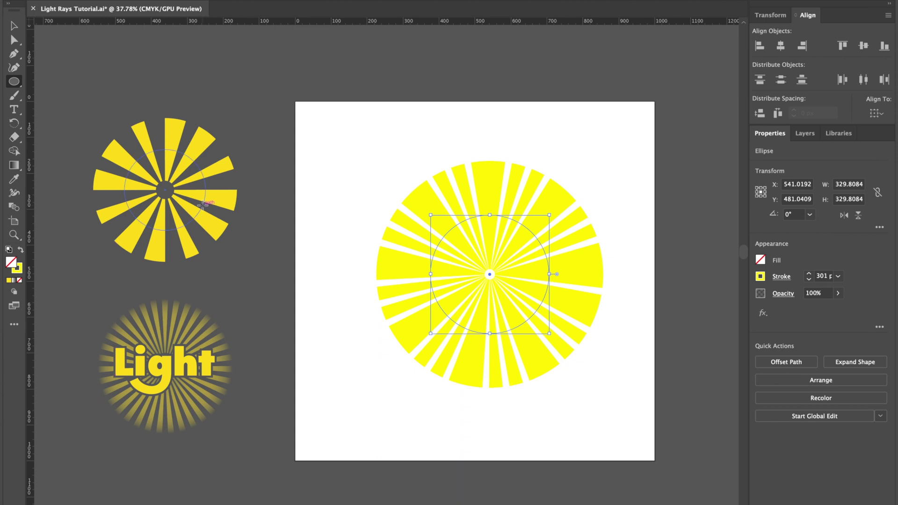
In the Color panel, try a yellow fill on the circle, then set the fill back to None
{"action": "left_click", "coordinate": [21, 268]}
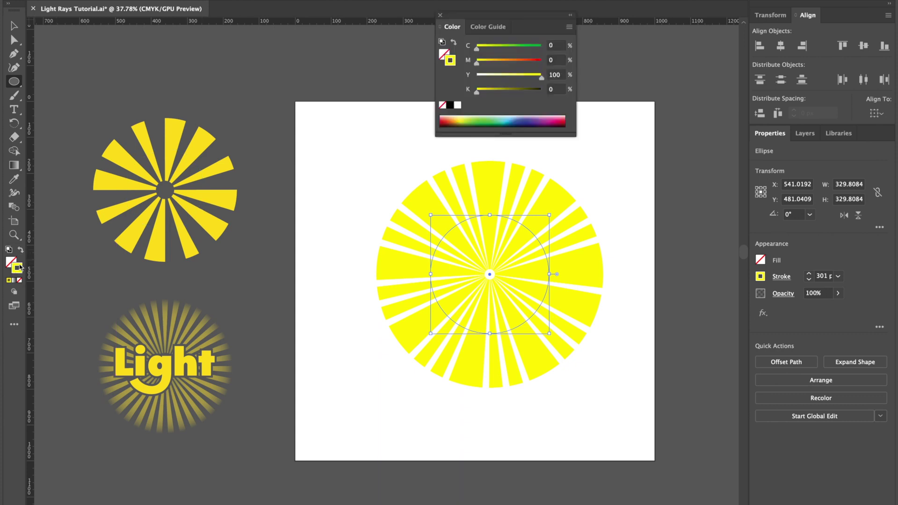
{"action": "left_click", "coordinate": [9, 262]}
{"action": "left_click", "coordinate": [9, 281]}
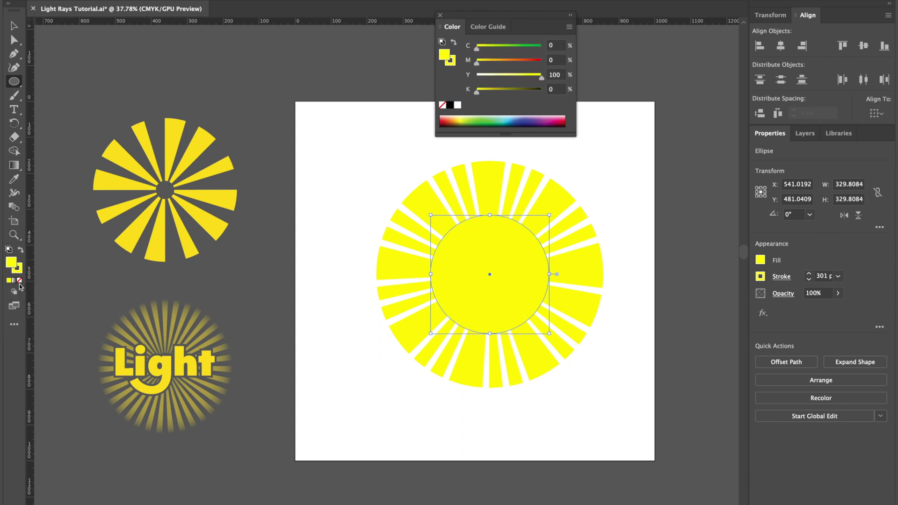
{"action": "left_click", "coordinate": [19, 281]}
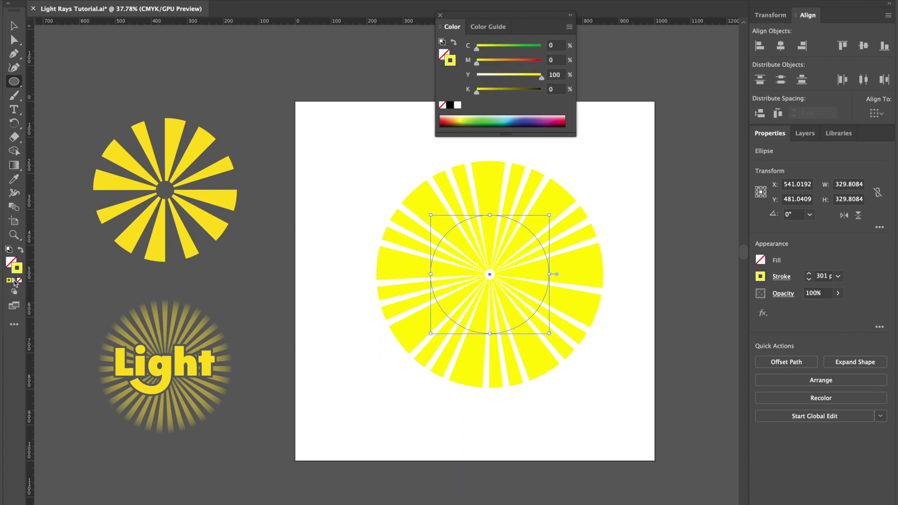
{"action": "left_click", "coordinate": [14, 281]}
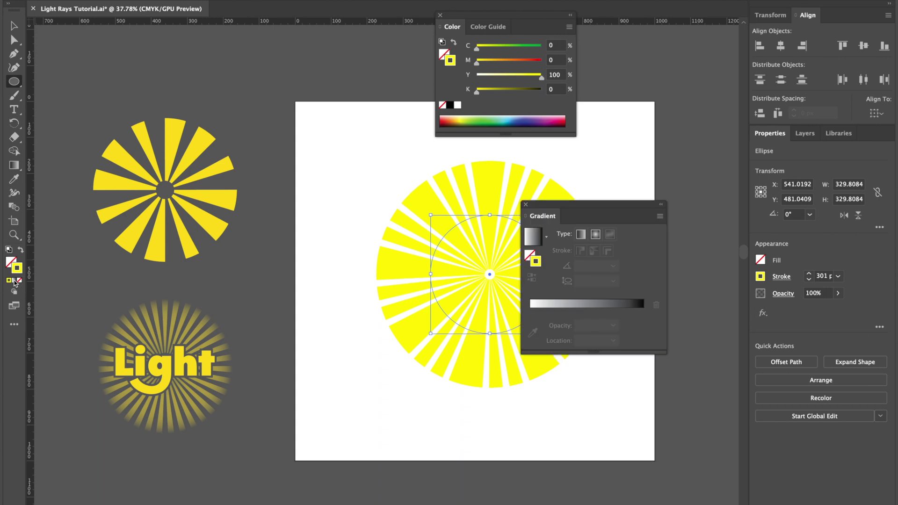
Apply the Orange, Yellow gradient preset to the rays as a Radial gradient
{"action": "left_click", "coordinate": [547, 239]}
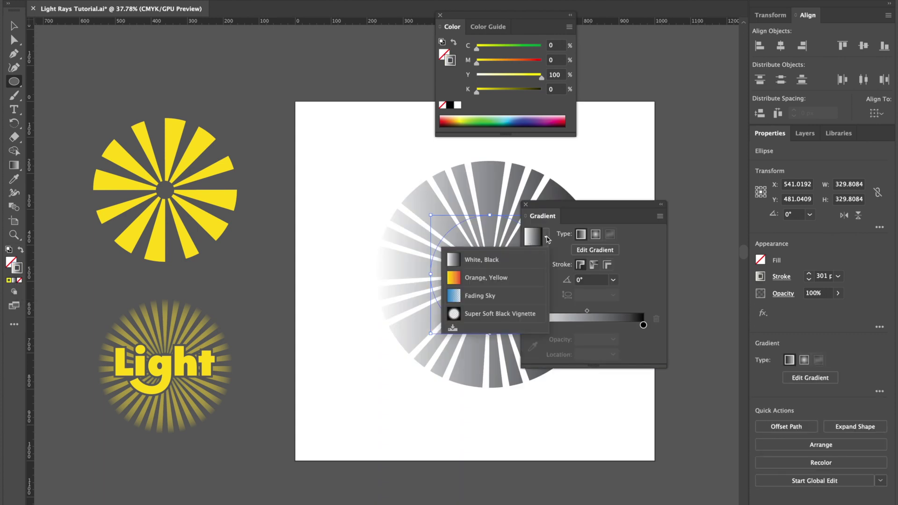
{"action": "left_click", "coordinate": [496, 279]}
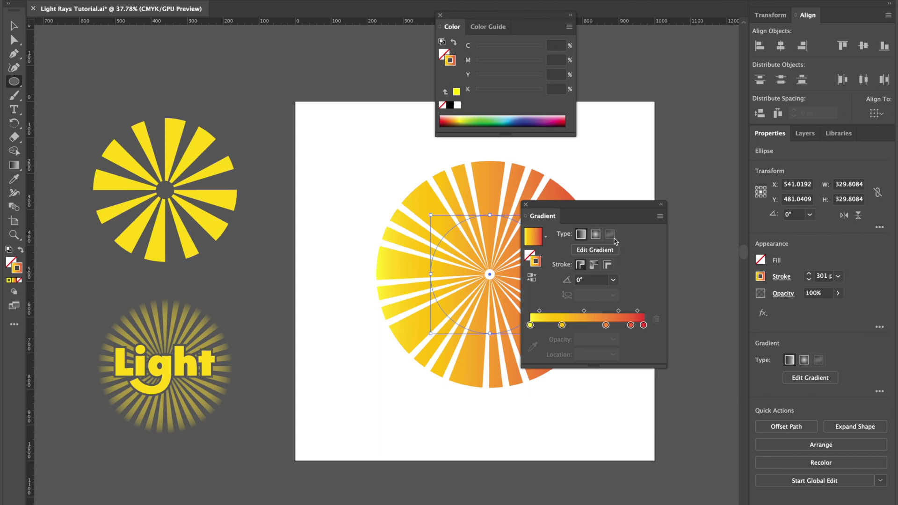
{"action": "left_click", "coordinate": [594, 235]}
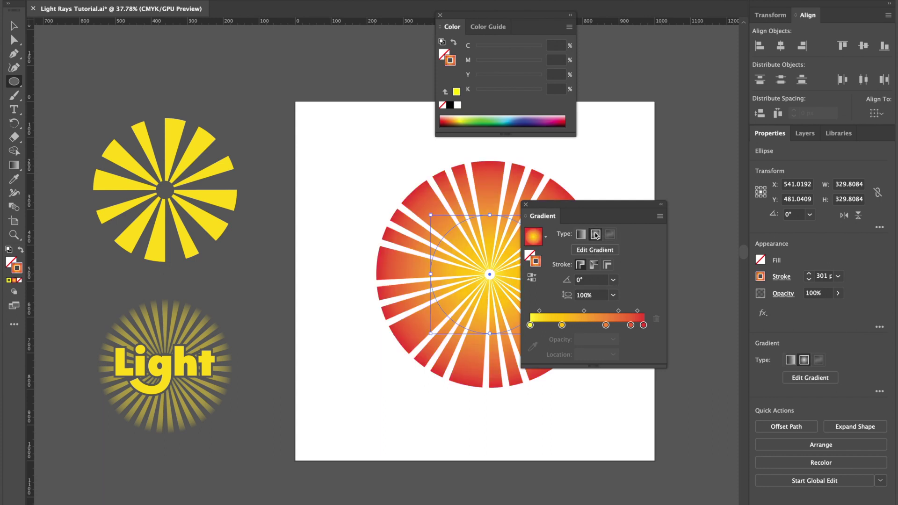
Remove the red end stop, move orange to the outer end and shift yellow outward
{"action": "left_click", "coordinate": [639, 326]}
{"action": "mouse_move", "coordinate": [640, 325]}
{"action": "left_mouse_down"}
{"action": "mouse_move", "coordinate": [645, 360]}
{"action": "mouse_move", "coordinate": [635, 363]}
{"action": "left_mouse_up"}
{"action": "left_click", "coordinate": [631, 324]}
{"action": "left_click_drag", "start_coordinate": [605, 325], "coordinate": [649, 327]}
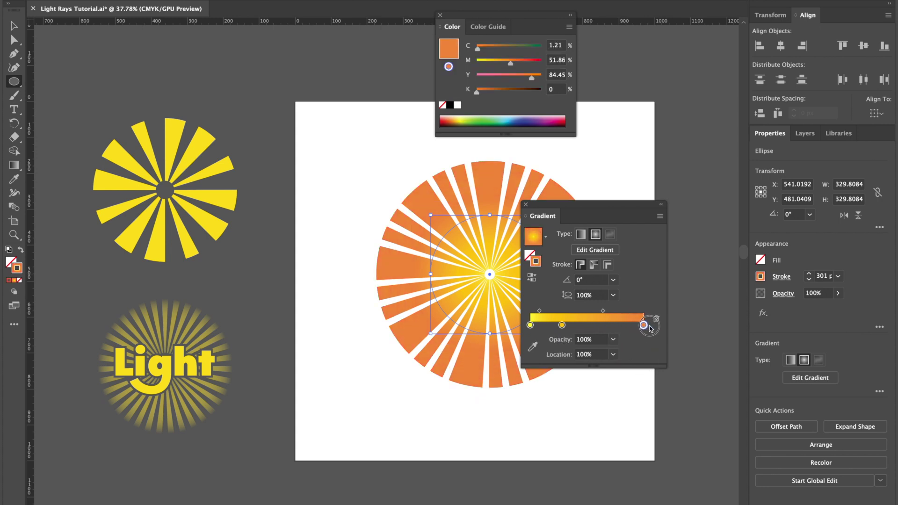
{"action": "left_click_drag", "start_coordinate": [561, 325], "coordinate": [593, 324]}
{"action": "left_click", "coordinate": [530, 325]}
Reposition the yellow stops and add an outer orange stop at 0% opacity
{"action": "mouse_move", "coordinate": [531, 325]}
{"action": "left_mouse_down"}
{"action": "mouse_move", "coordinate": [605, 325]}
{"action": "mouse_move", "coordinate": [530, 325]}
{"action": "left_mouse_up"}
{"action": "mouse_move", "coordinate": [604, 325]}
{"action": "left_mouse_down"}
{"action": "mouse_move", "coordinate": [627, 325]}
{"action": "mouse_move", "coordinate": [596, 325]}
{"action": "mouse_move", "coordinate": [627, 325]}
{"action": "mouse_move", "coordinate": [617, 325]}
{"action": "left_mouse_up"}
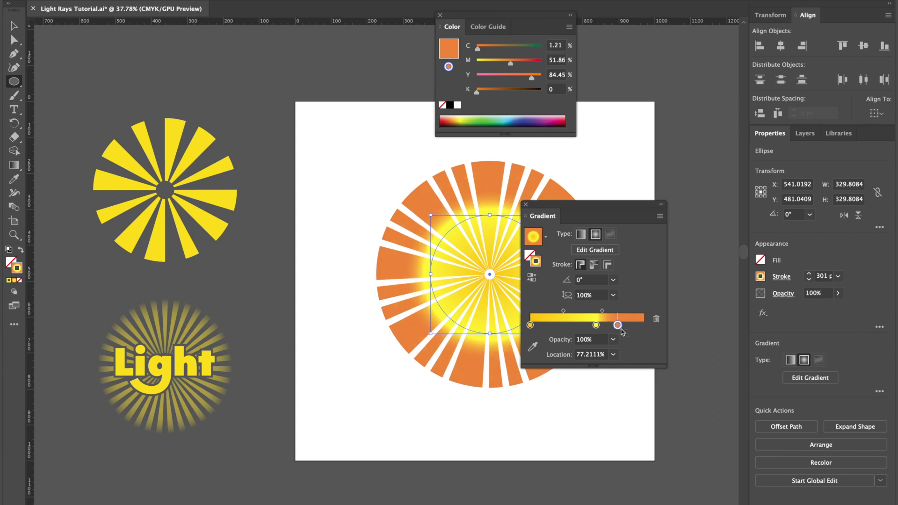
{"action": "left_click", "coordinate": [642, 326]}
{"action": "left_click", "coordinate": [584, 339]}
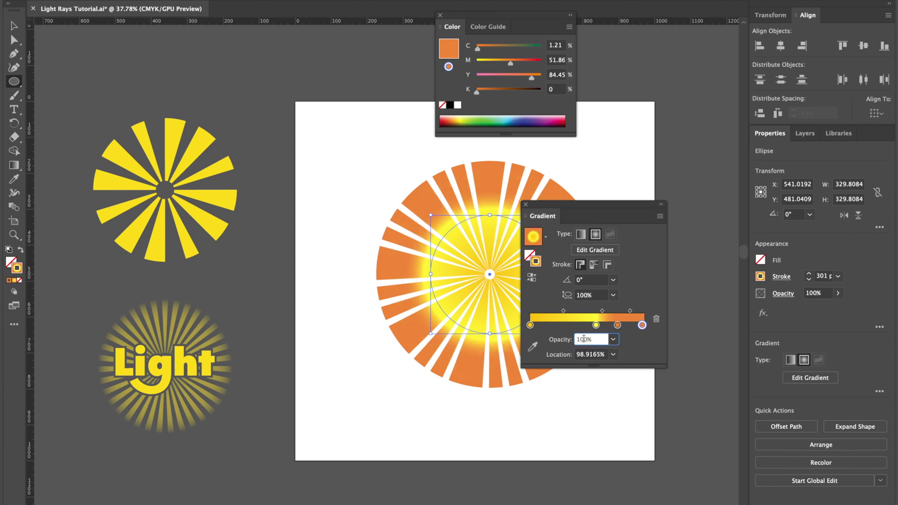
{"action": "key", "text": "BackSpace"}
{"action": "key", "text": "BackSpace"}
{"action": "key", "text": "Return"}
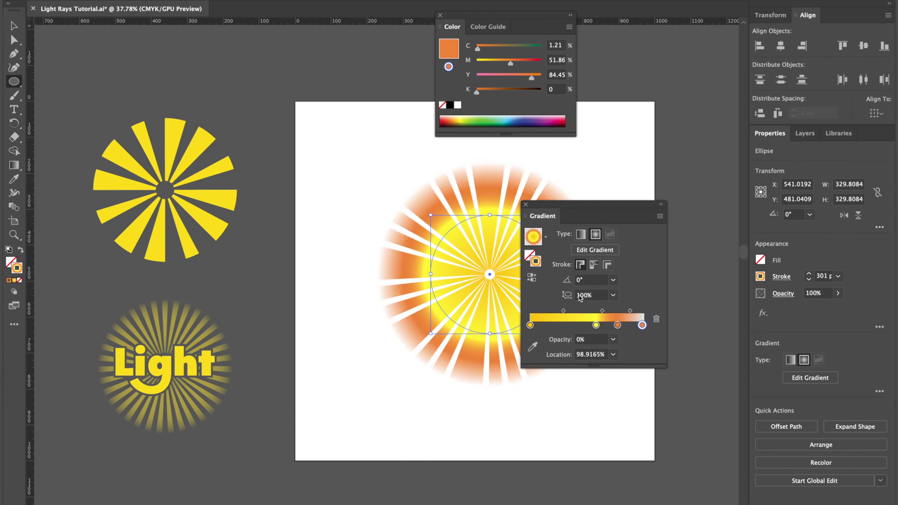
Set the centre gradient stop to 0% opacity and move the orange stop to 82.511%
{"action": "left_click", "coordinate": [530, 325]}
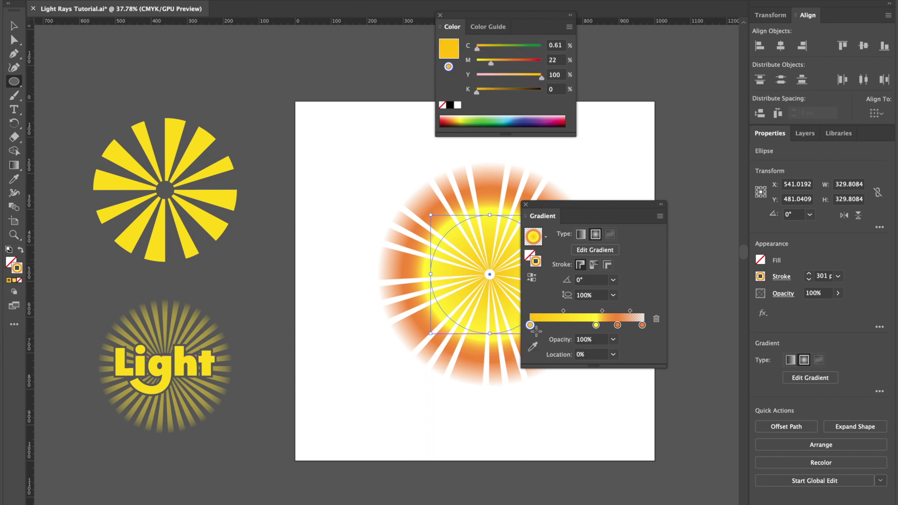
{"action": "left_click", "coordinate": [590, 344]}
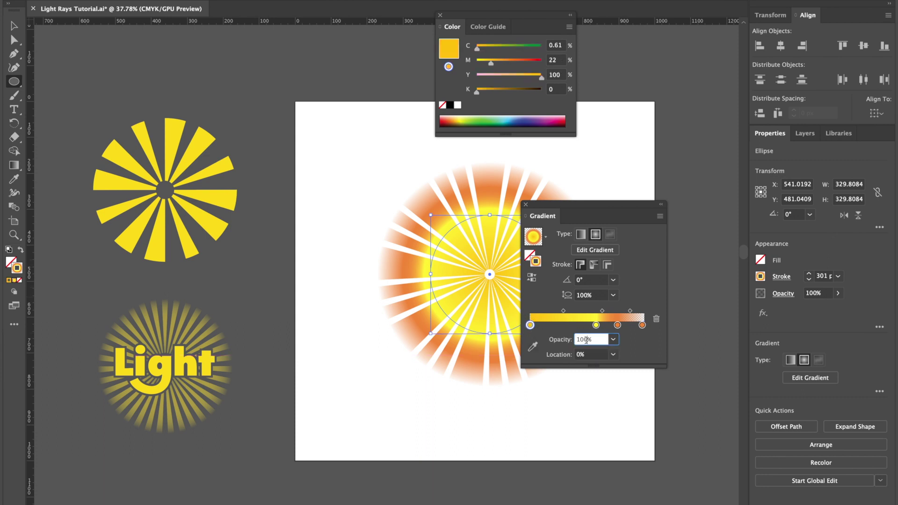
{"action": "key", "text": "BackSpace"}
{"action": "key", "text": "Return"}
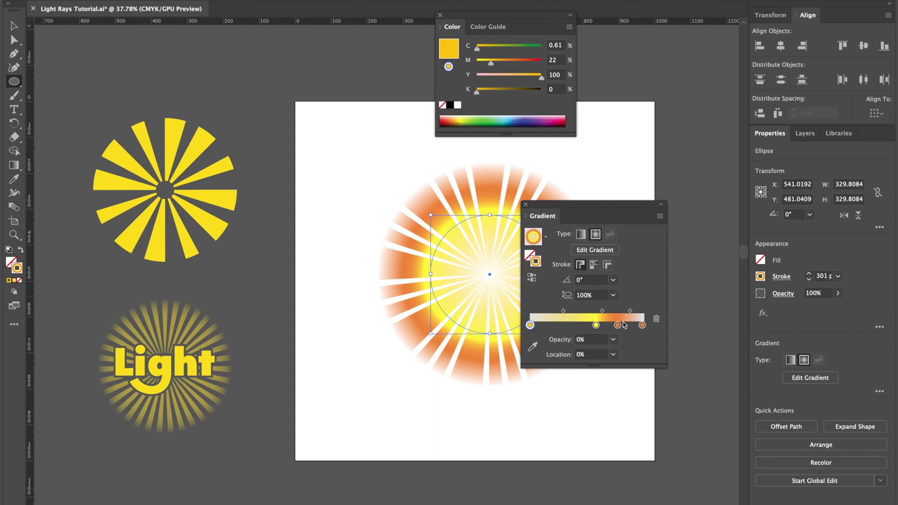
{"action": "mouse_move", "coordinate": [617, 324]}
{"action": "left_mouse_down"}
{"action": "mouse_move", "coordinate": [558, 325]}
{"action": "mouse_move", "coordinate": [609, 312]}
{"action": "left_mouse_up"}
Lower the outer orange stop's magenta so it becomes a light golden yellow
{"action": "left_click_drag", "start_coordinate": [553, 312], "coordinate": [544, 311]}
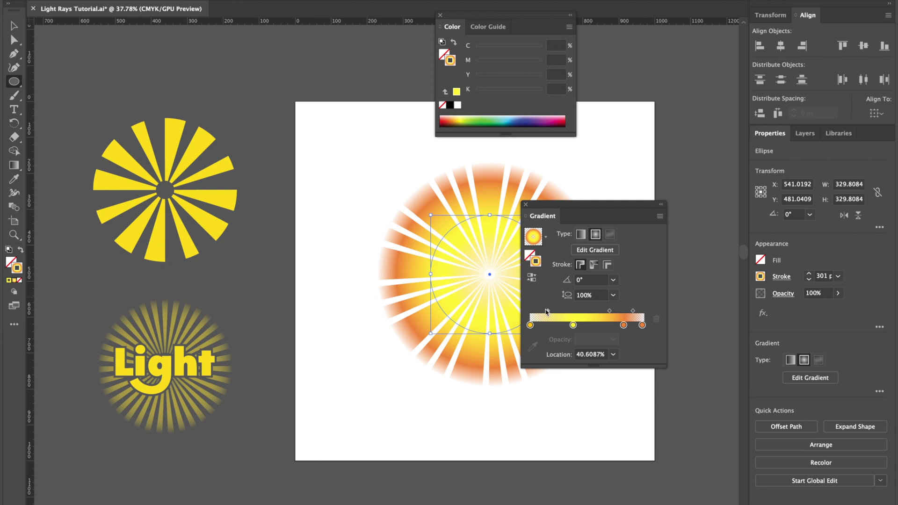
{"action": "left_click", "coordinate": [623, 325]}
{"action": "double_click", "coordinate": [623, 325]}
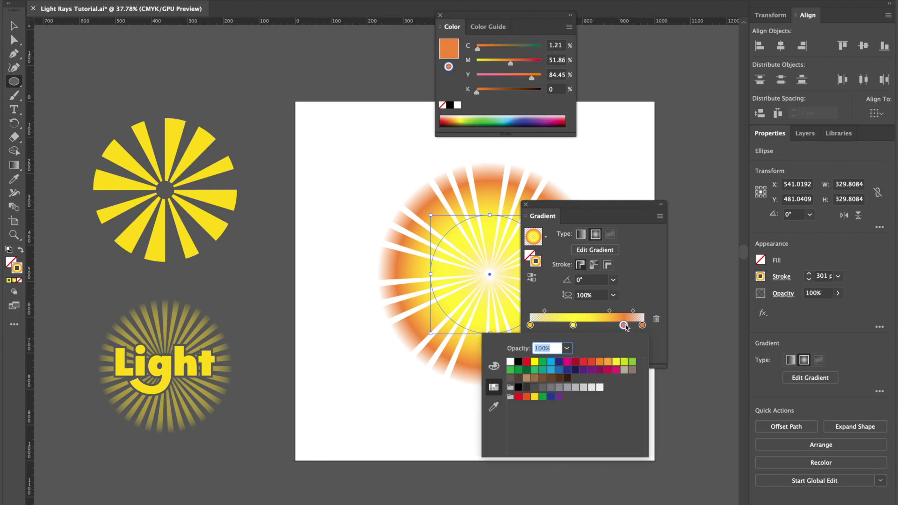
{"action": "left_click", "coordinate": [499, 66]}
{"action": "left_click", "coordinate": [497, 62]}
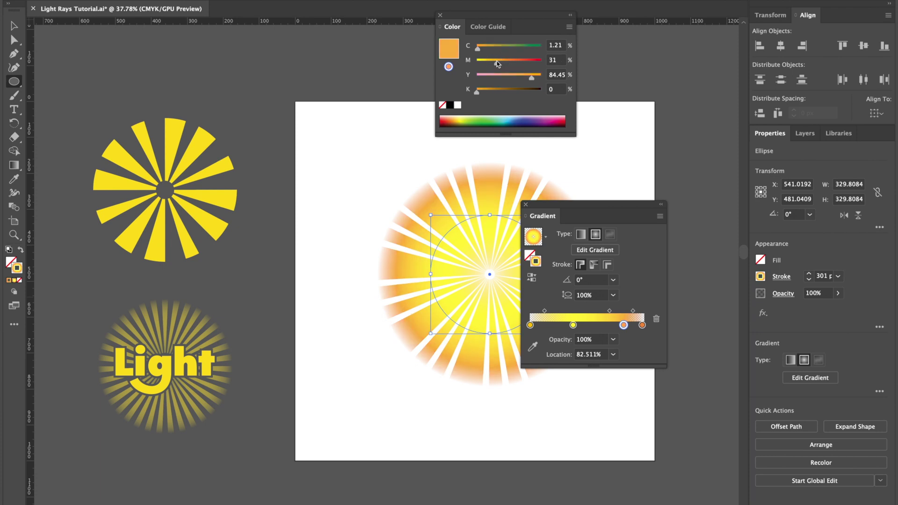
{"action": "left_click_drag", "start_coordinate": [497, 64], "coordinate": [488, 65]}
Move the gradient midpoint to about 56.86% and close the Gradient panel
{"action": "left_click_drag", "start_coordinate": [694, 180], "coordinate": [711, 166]}
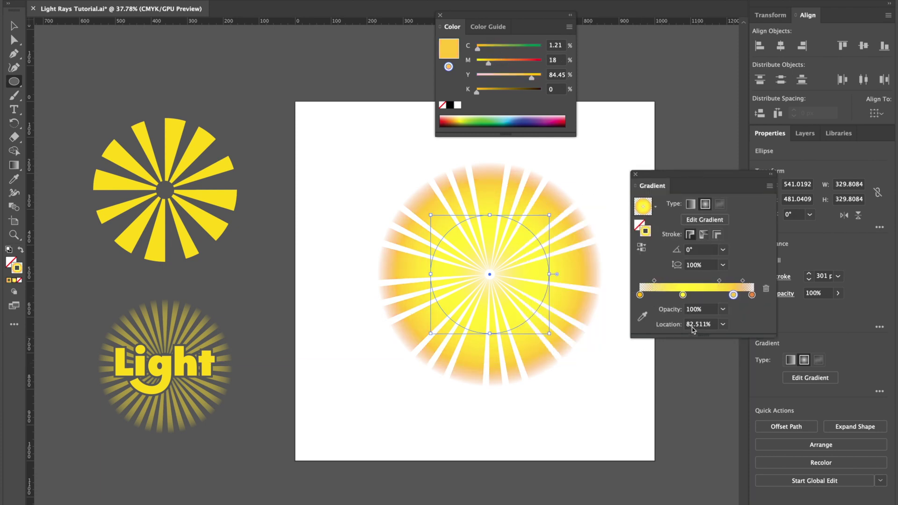
{"action": "left_click_drag", "start_coordinate": [654, 281], "coordinate": [664, 281]}
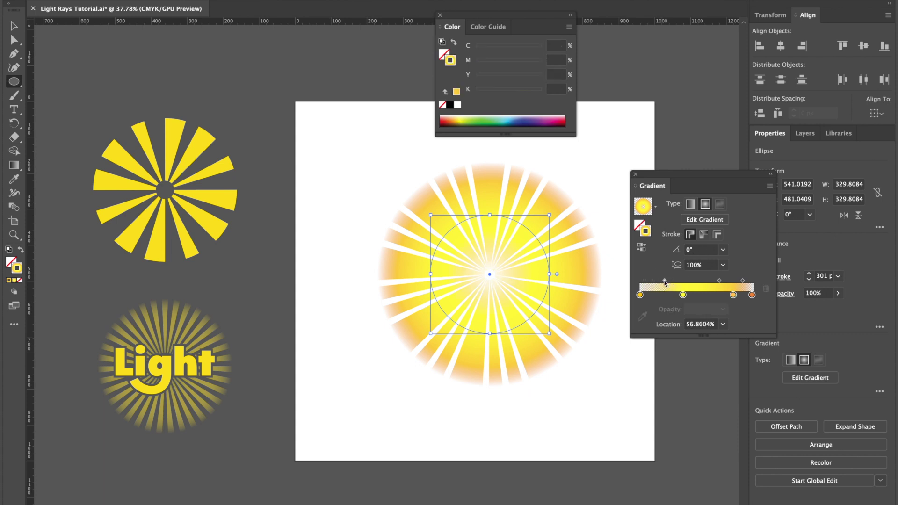
{"action": "left_click", "coordinate": [635, 174]}
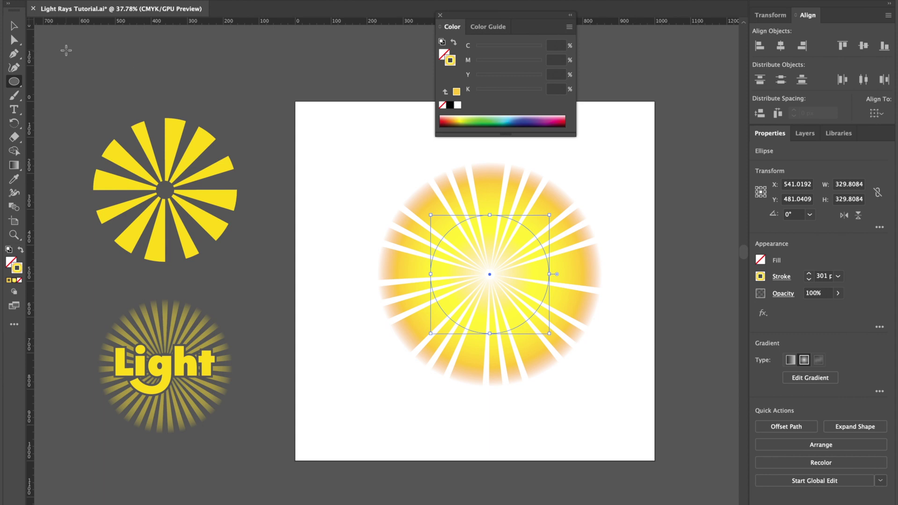
Select the sunburst and nudge it left to X 501.0192, Y 481.0409
{"action": "key", "text": "v"}
{"action": "left_click", "coordinate": [327, 174]}
{"action": "left_click", "coordinate": [538, 346]}
{"action": "key", "text": "shift+Left"}
{"action": "key", "text": "shift+Left"}
{"action": "key", "text": "shift+Left"}
{"action": "key", "text": "shift+Left"}
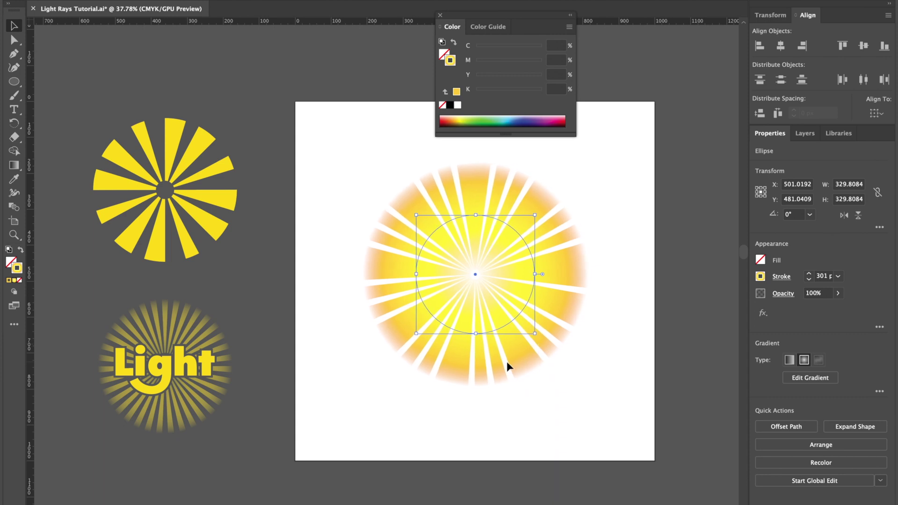